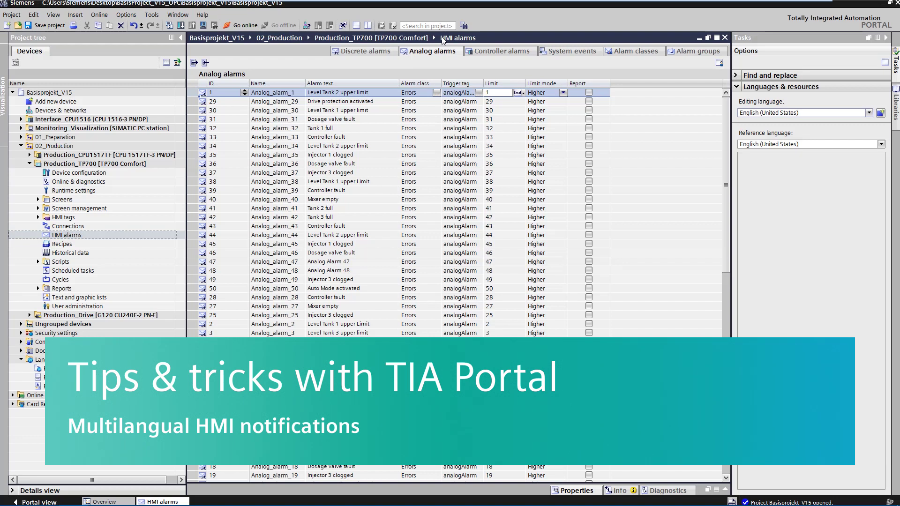
- Open the Production_TP700 HMI alarms and set the editing language to German (Germany)
click(129, 164)
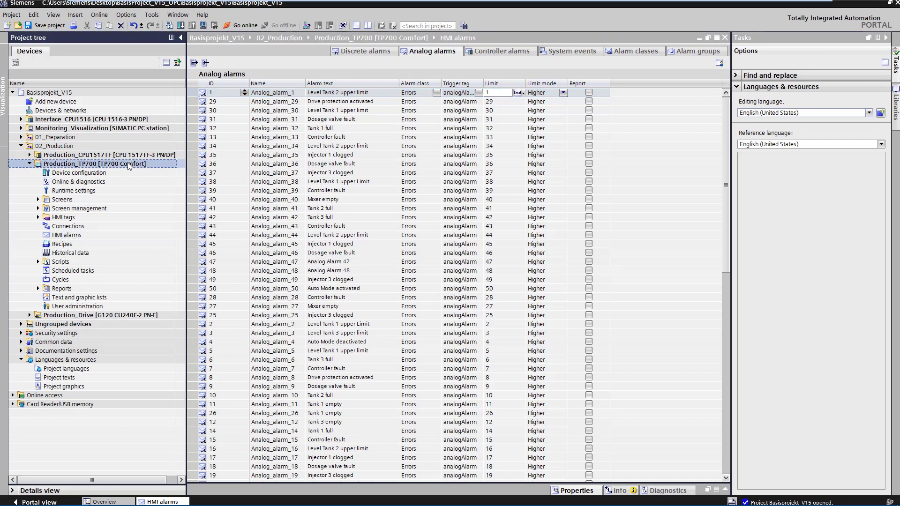
click(63, 236)
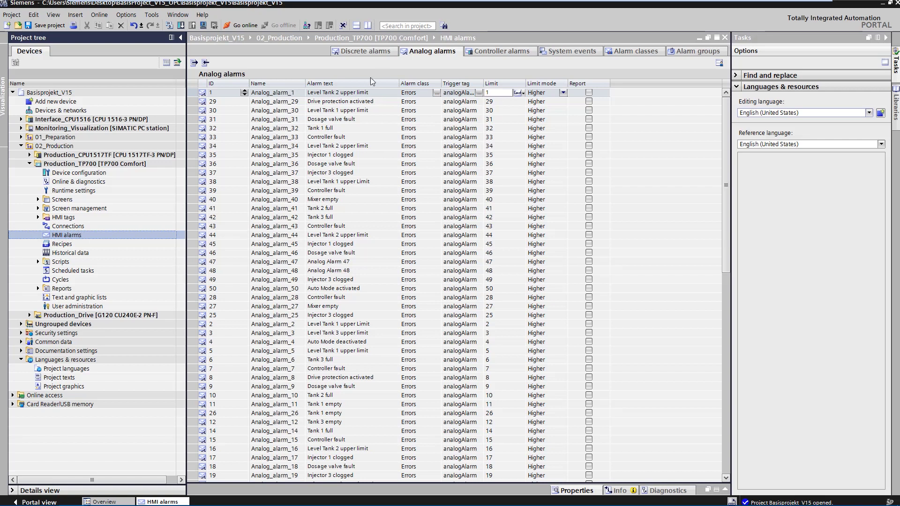
click(421, 53)
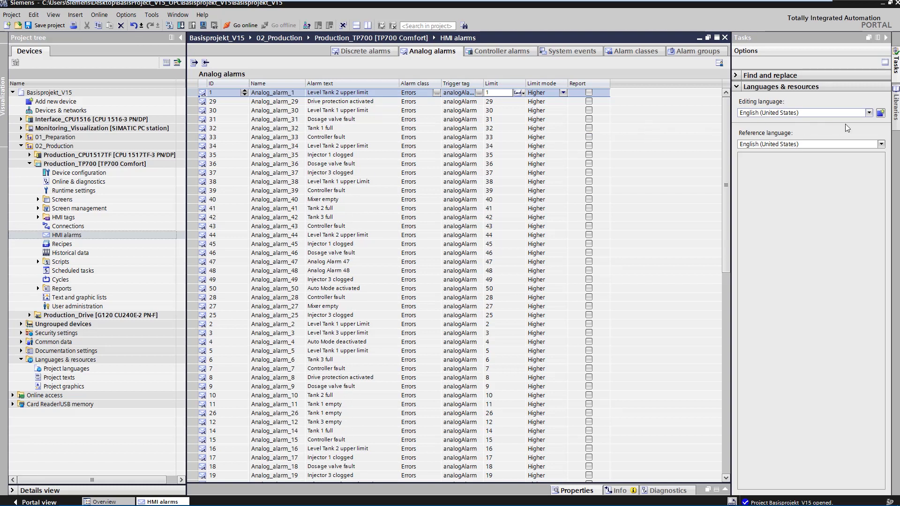
click(869, 113)
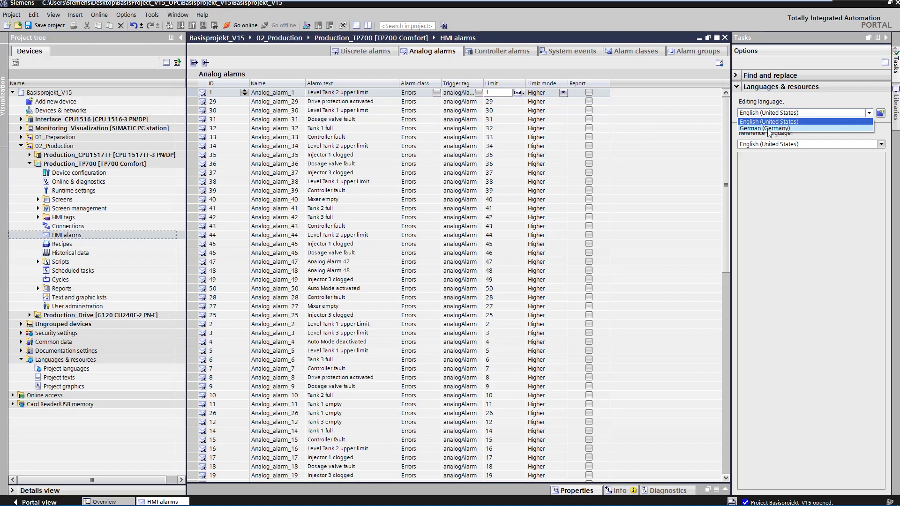
click(766, 129)
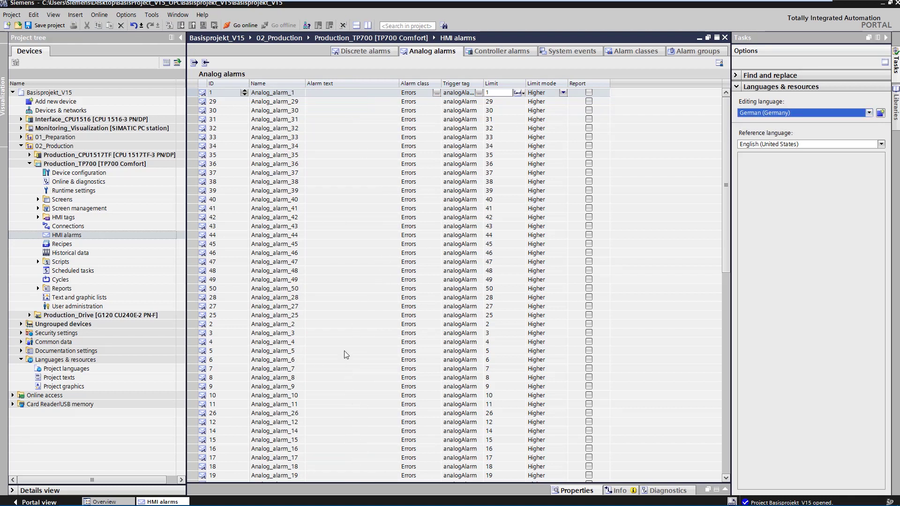
- Open Project texts and set the Device filter to only Production_TP700
click(66, 378)
double_click(59, 377)
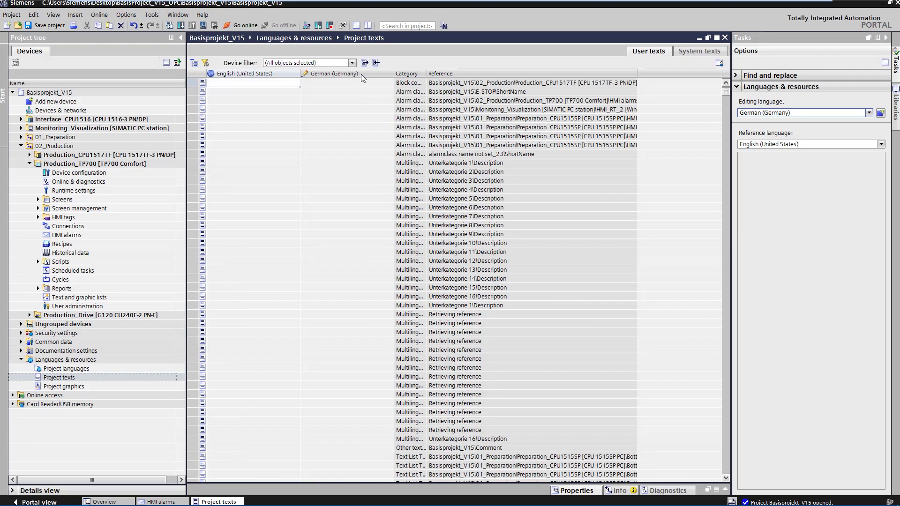
click(352, 63)
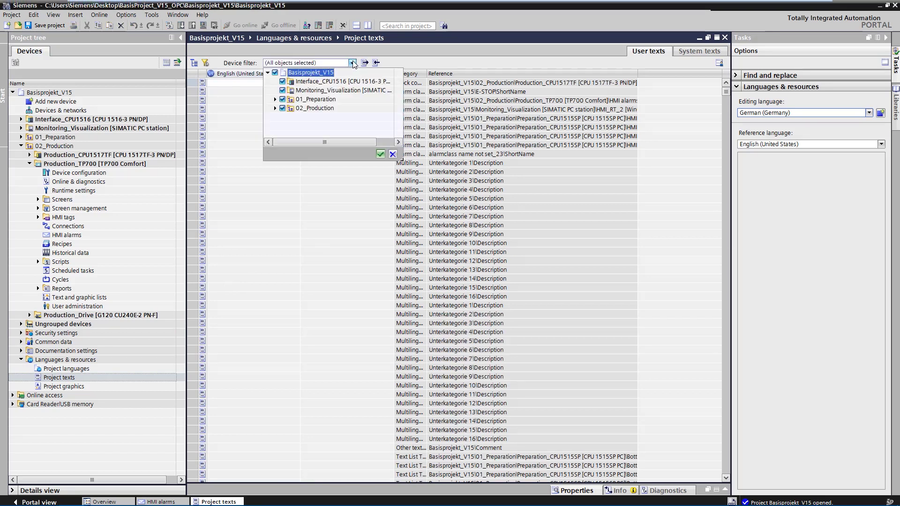
click(275, 72)
click(274, 108)
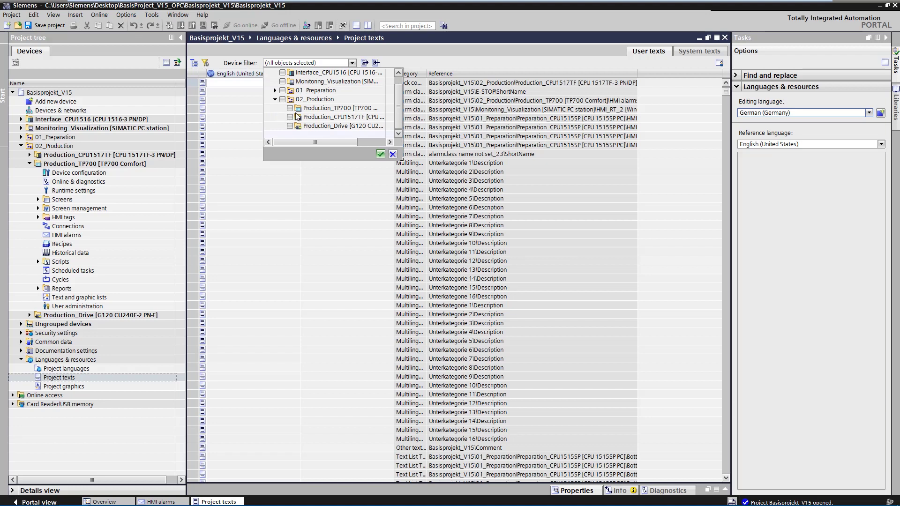
click(328, 111)
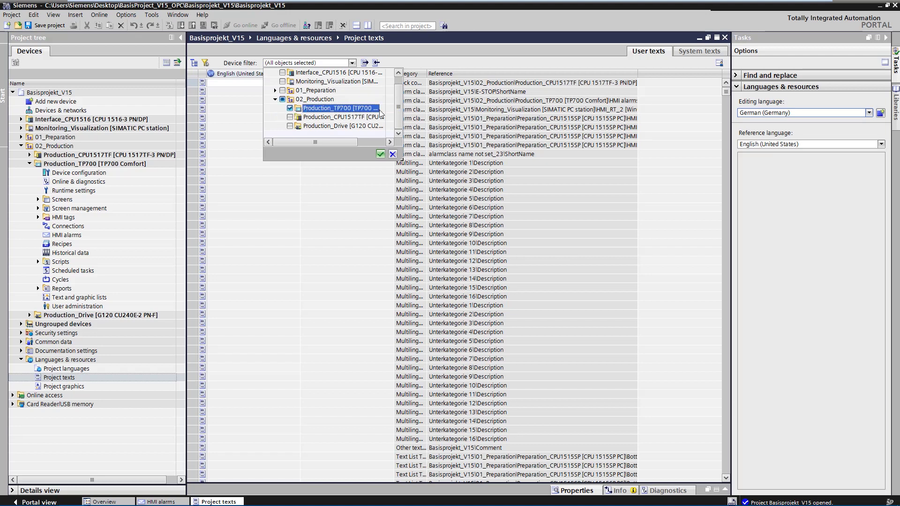
click(379, 154)
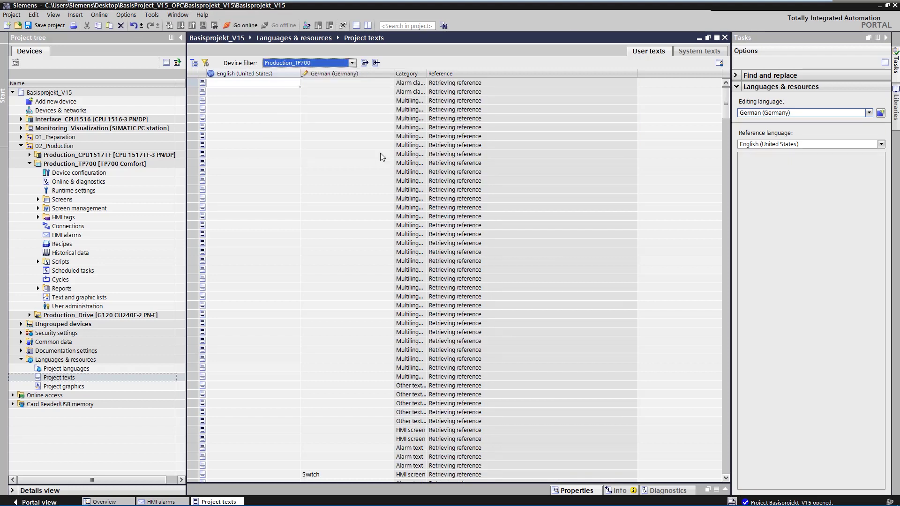
- Export the Alarm text category, English to German, as TP700AlarmTexts.xlsx
click(365, 64)
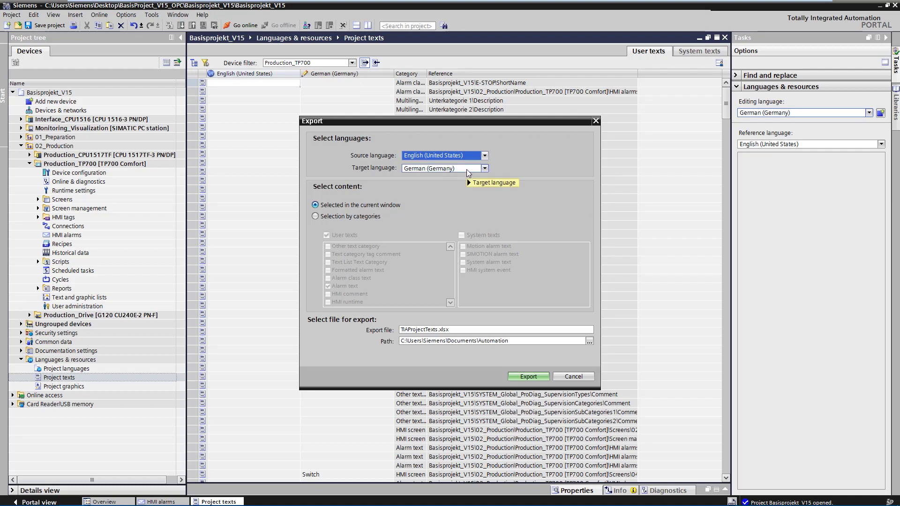
click(317, 216)
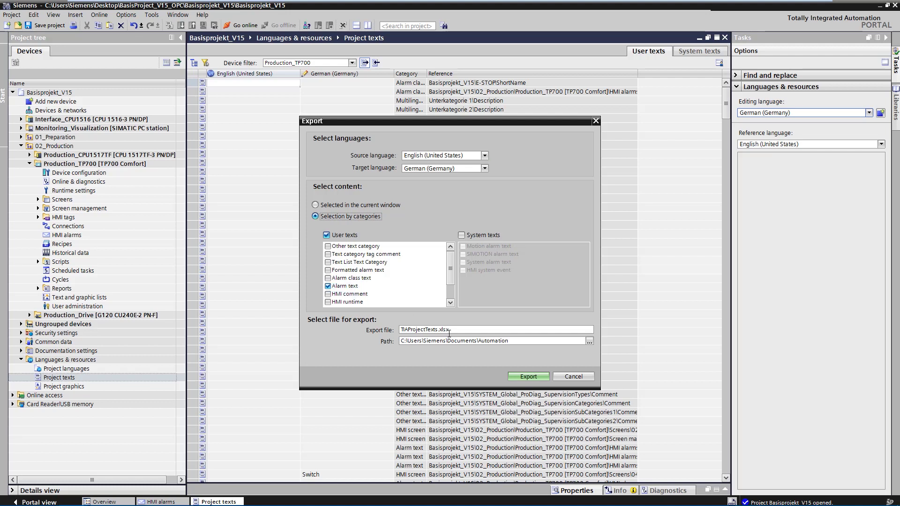
double_click(421, 330)
text(TP700AlarmTexts)
click(533, 374)
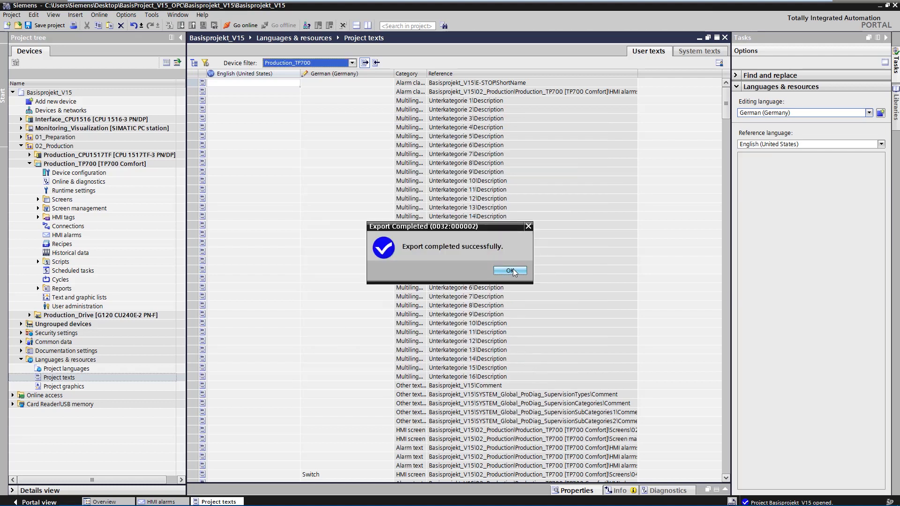
click(510, 270)
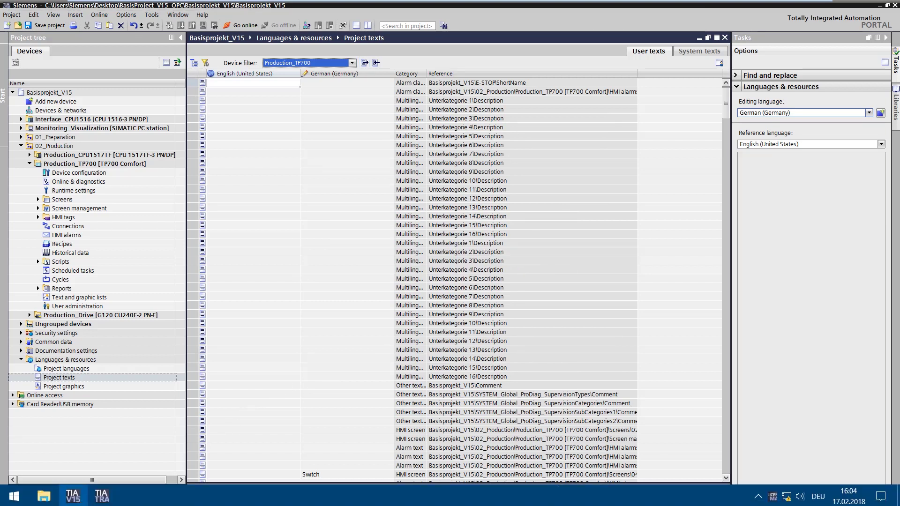
- In TIA Translation Tool, create and save a new project named TP700AlarmTexts
click(101, 500)
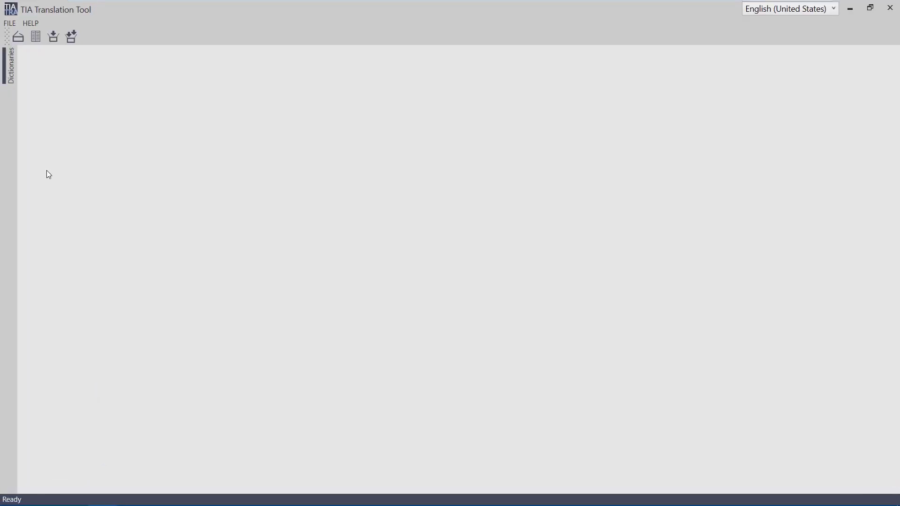
click(10, 23)
mouse_move(29, 36)
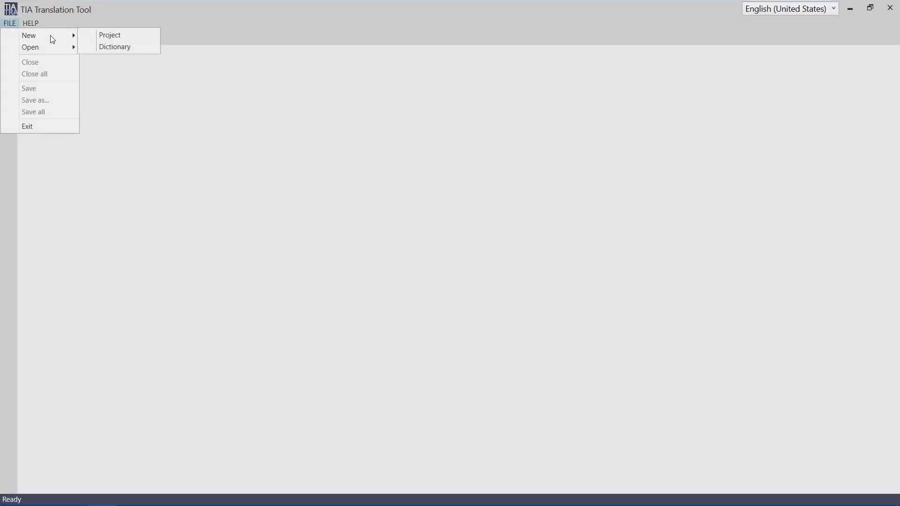
click(146, 37)
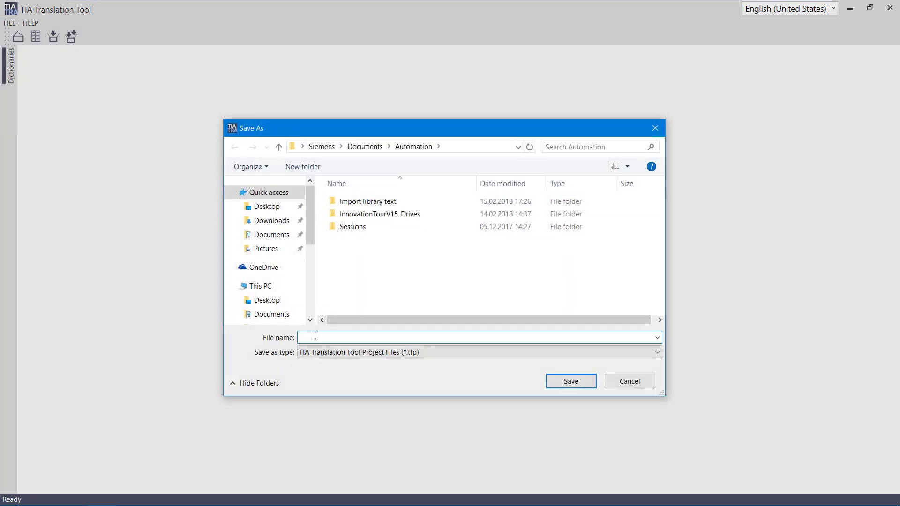
text(TP700AlarmTexts)
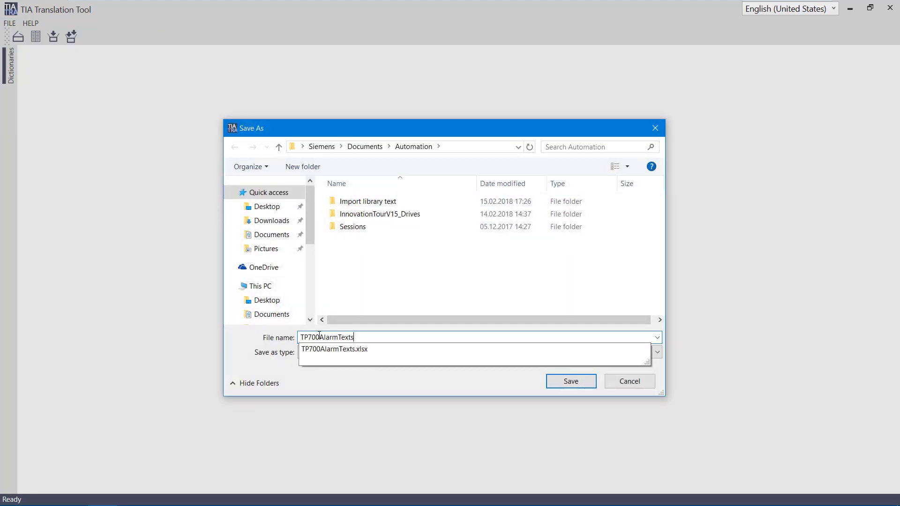
click(578, 383)
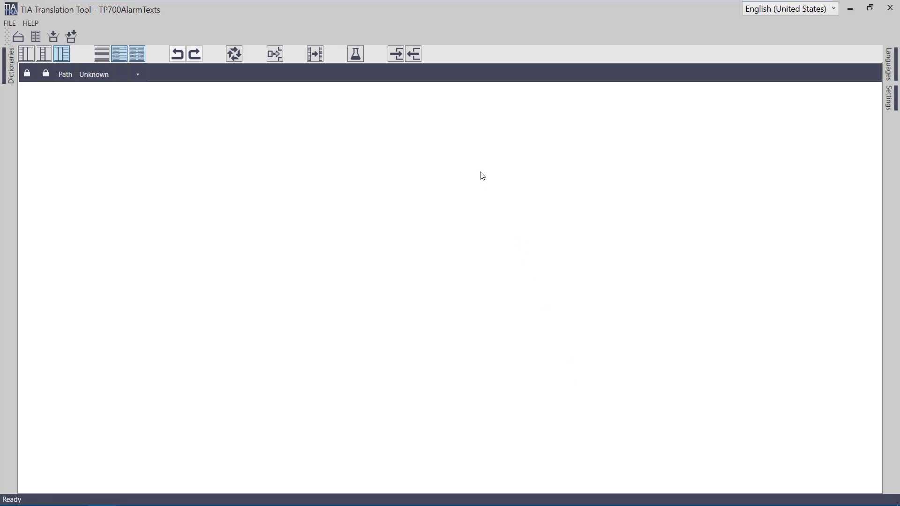
- Import TP700AlarmTexts.xlsx into the Translation Tool project
click(394, 54)
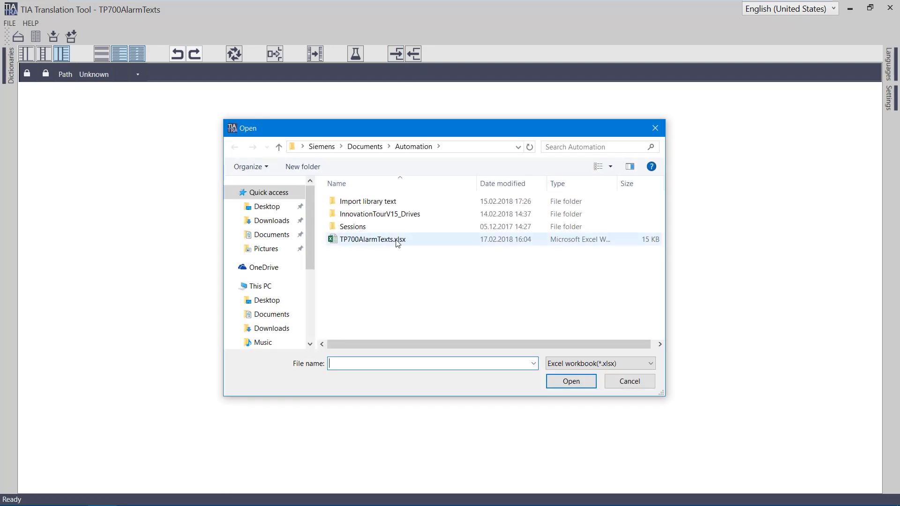
click(389, 241)
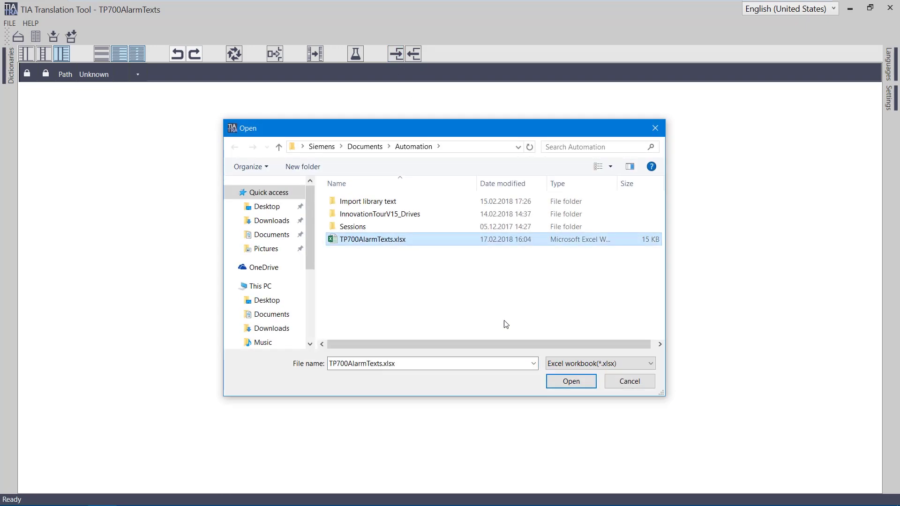
click(587, 382)
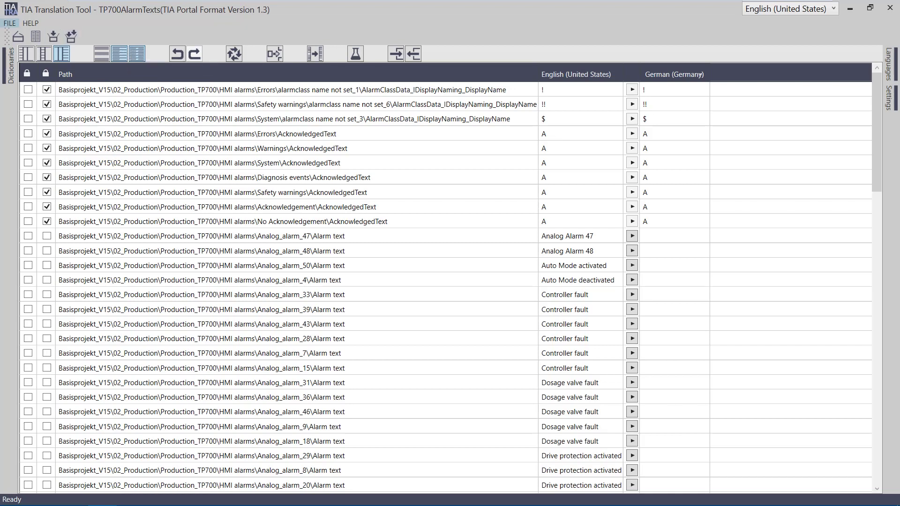
- Open the Global dictionary and check German terms for Acknowledge state and Additional text 1/2
click(12, 26)
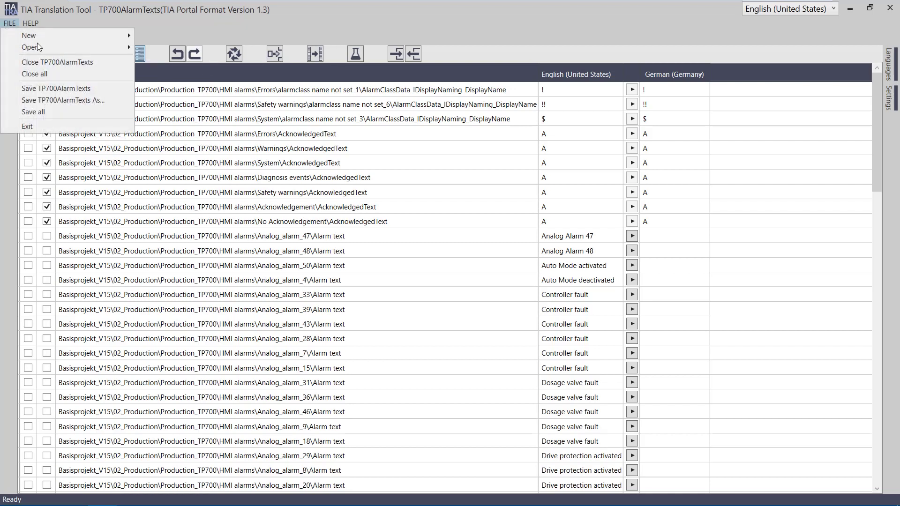
mouse_move(31, 48)
mouse_move(170, 59)
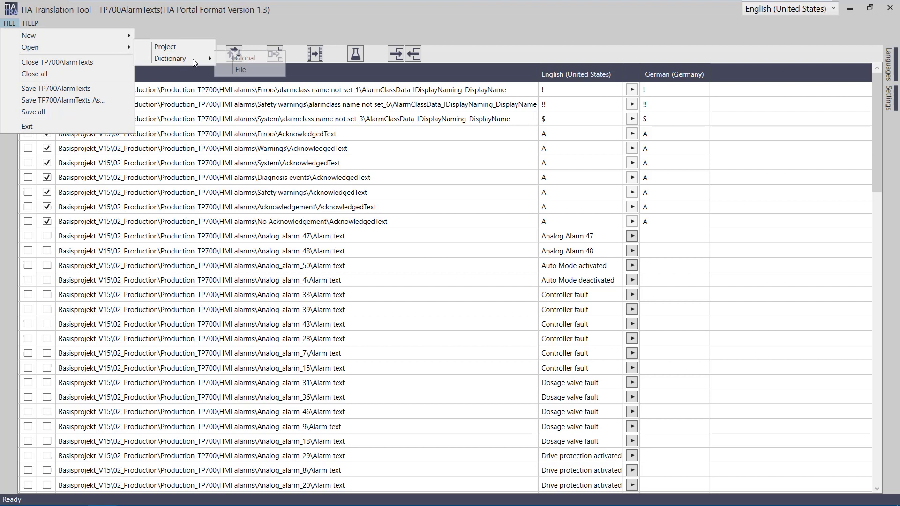
click(259, 60)
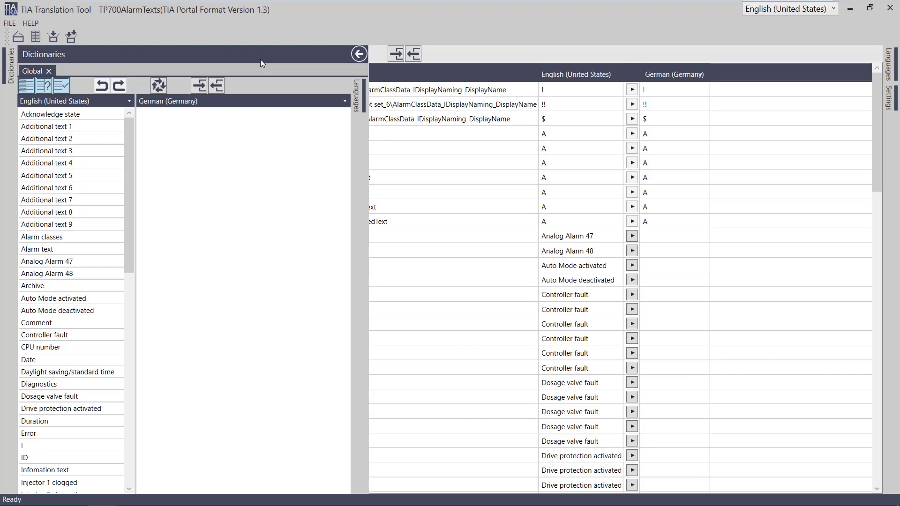
click(80, 119)
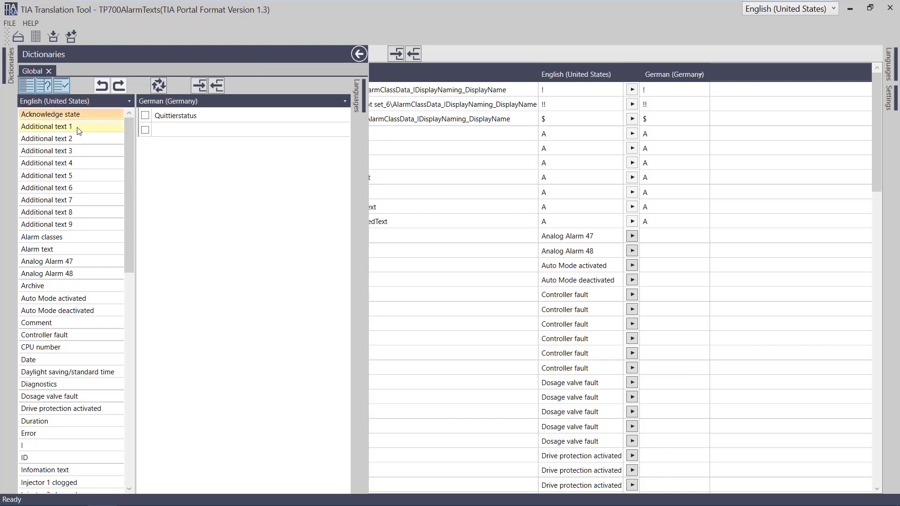
click(78, 130)
click(76, 137)
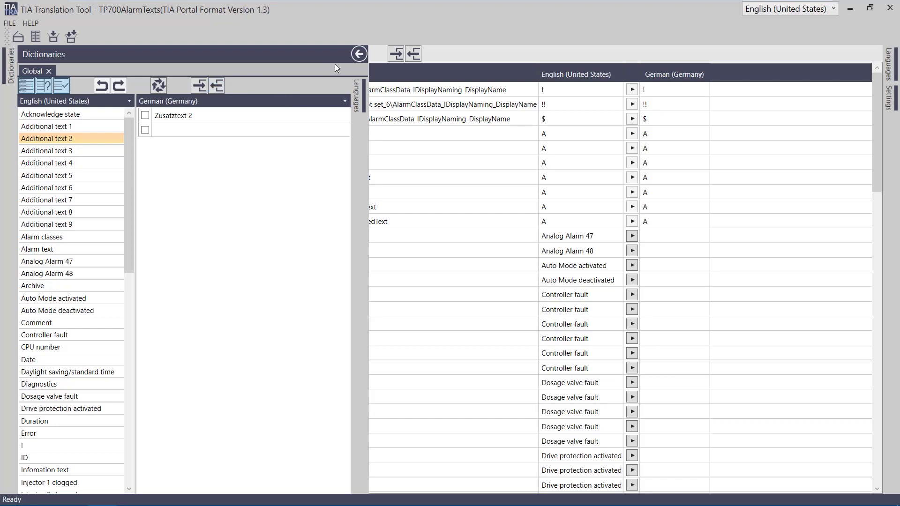
- Add Global.ttdictionary from AppData\Roaming\TIA Translation Tool to the used dictionaries
click(358, 54)
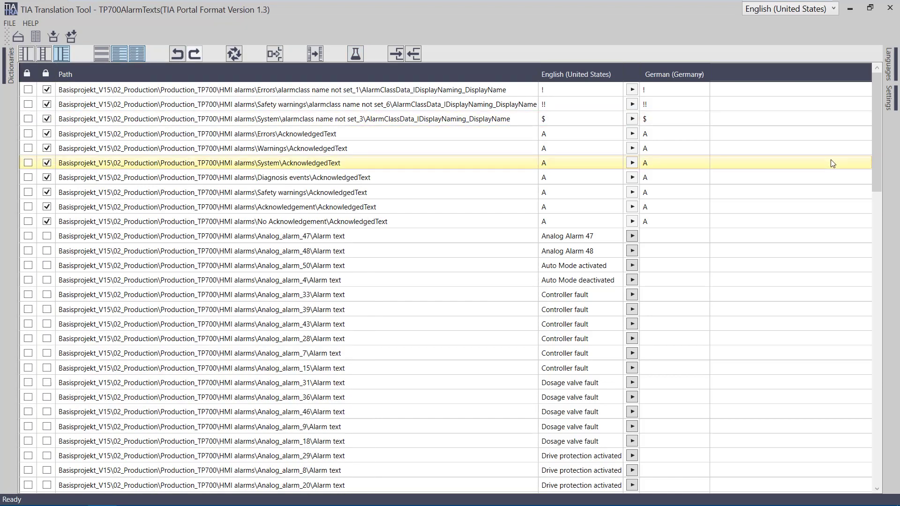
click(895, 105)
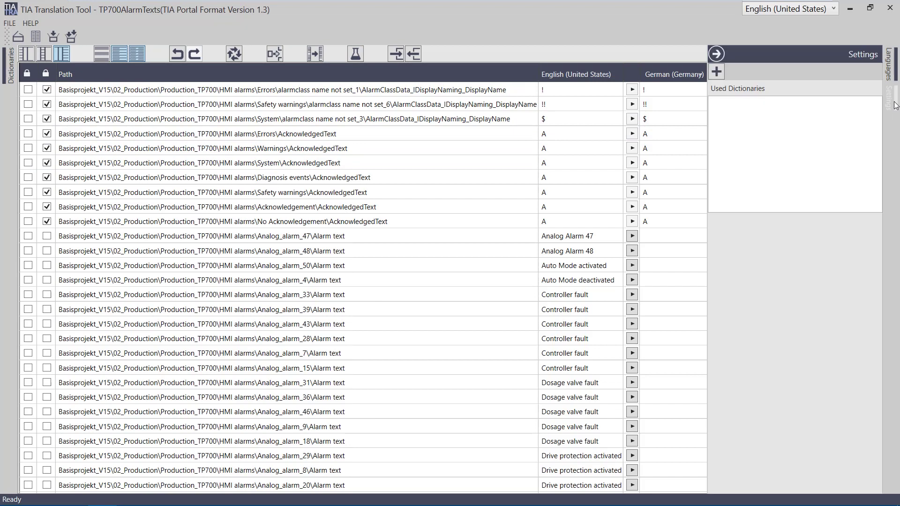
click(718, 72)
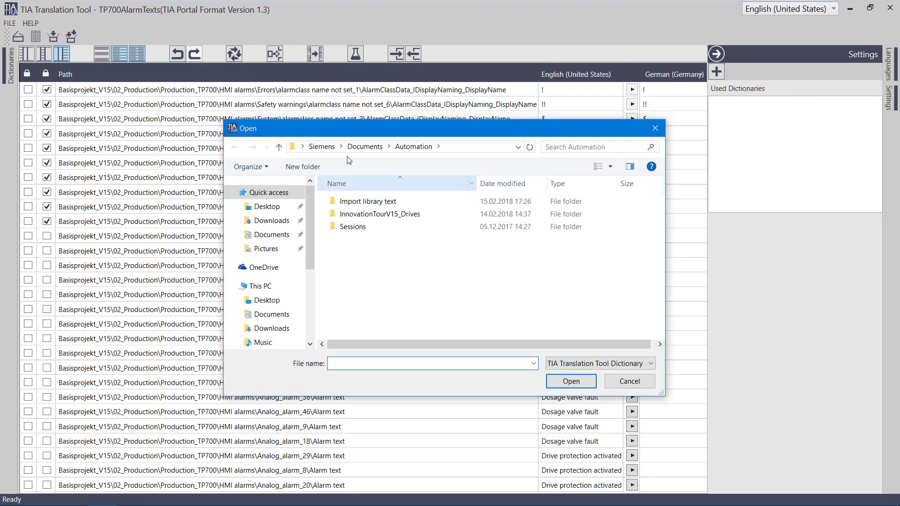
click(321, 146)
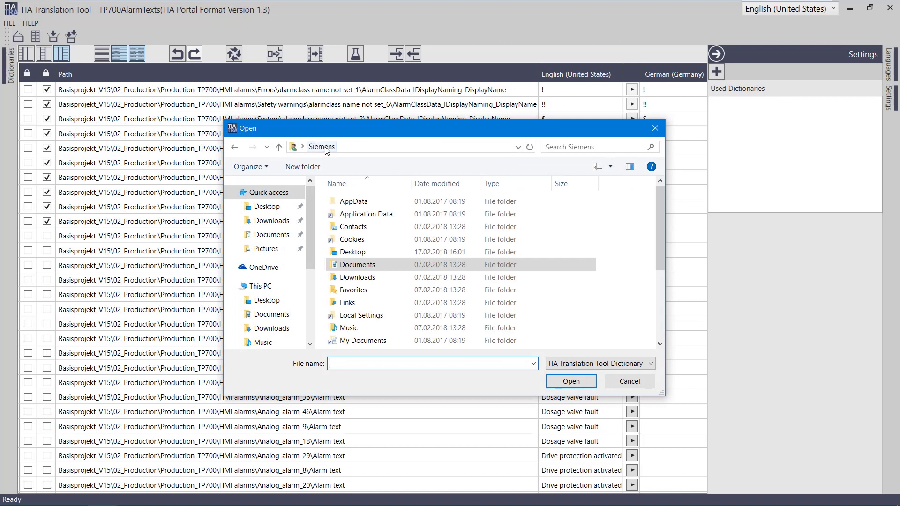
double_click(351, 203)
double_click(357, 228)
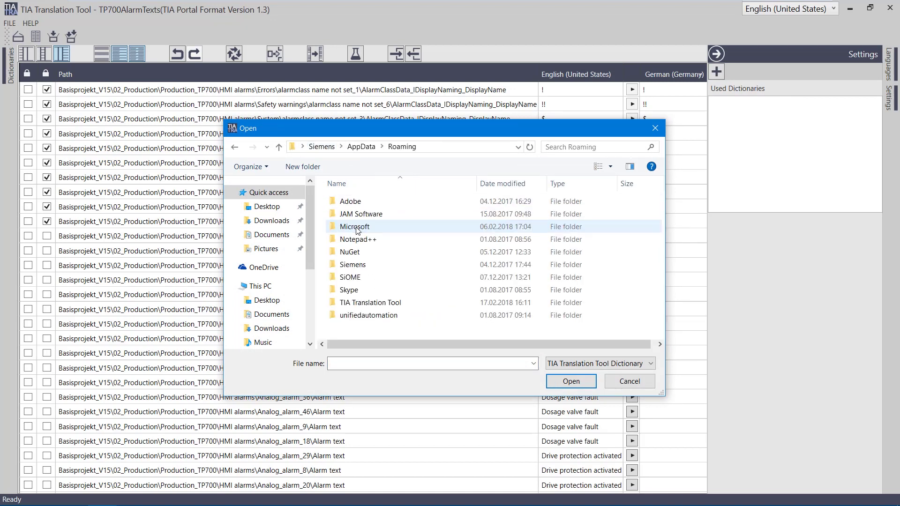
double_click(376, 305)
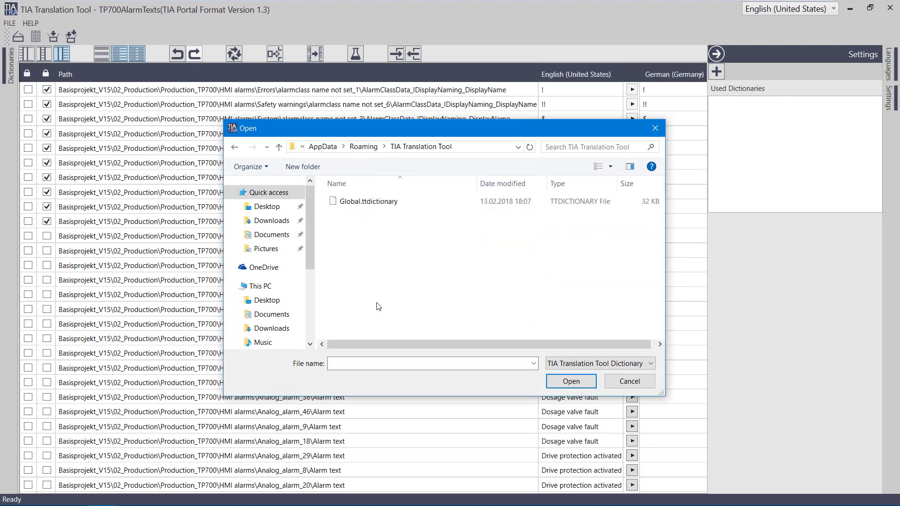
click(363, 203)
click(571, 382)
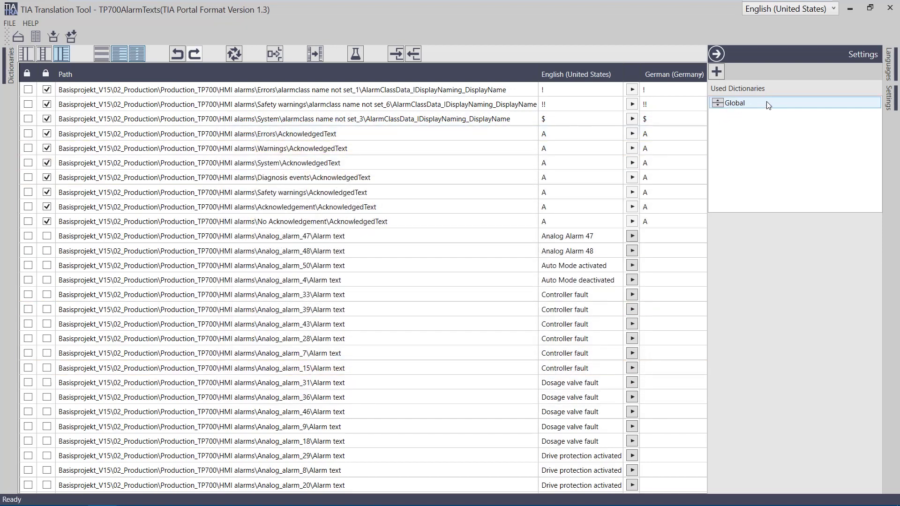
click(714, 55)
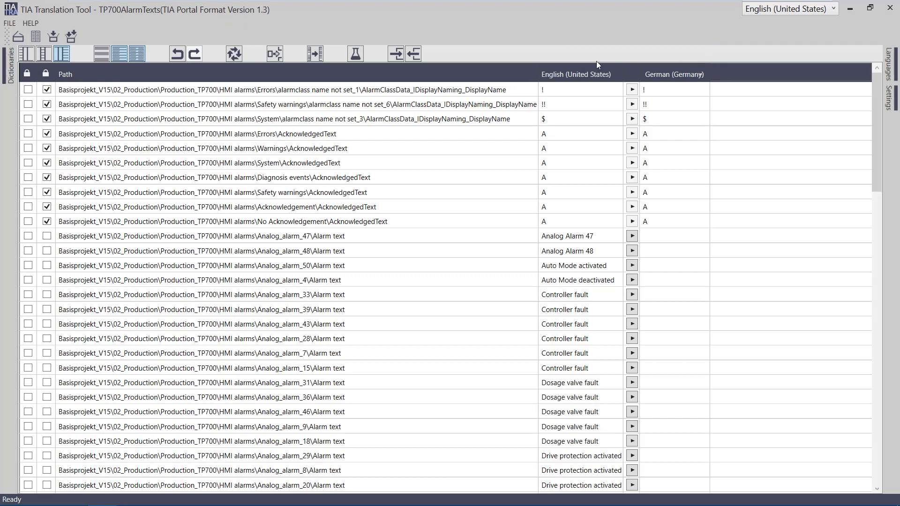
- Auto-translate the empty German entries from the Global dictionary
click(315, 54)
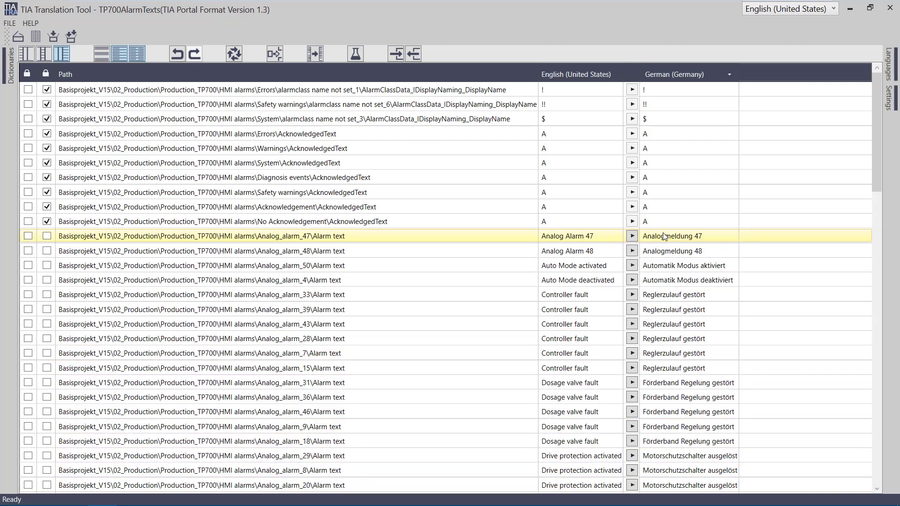
- Export the project with German (Germany) to C:\Users\Siemens\Documents\Automation
click(413, 55)
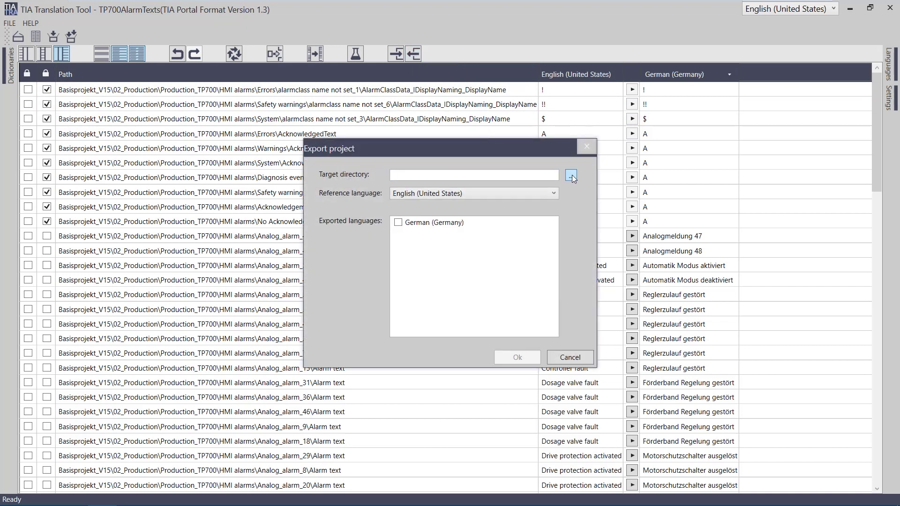
click(572, 175)
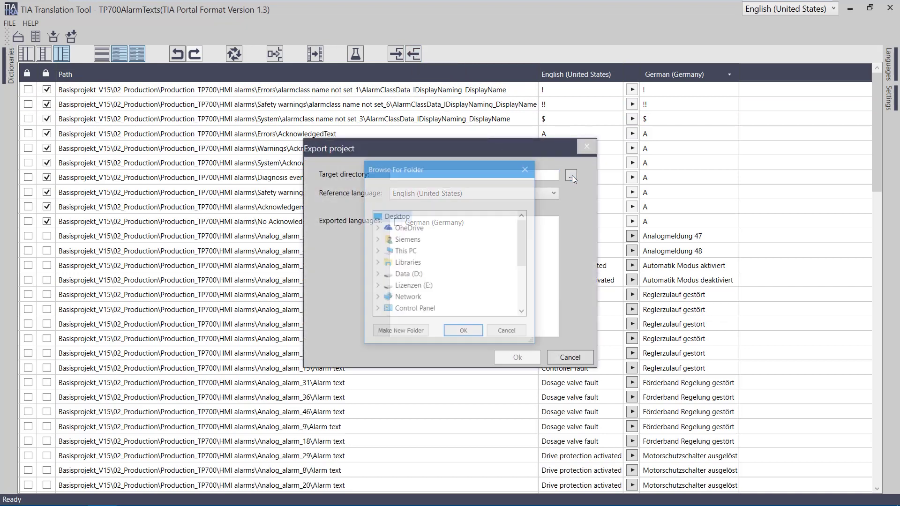
double_click(386, 242)
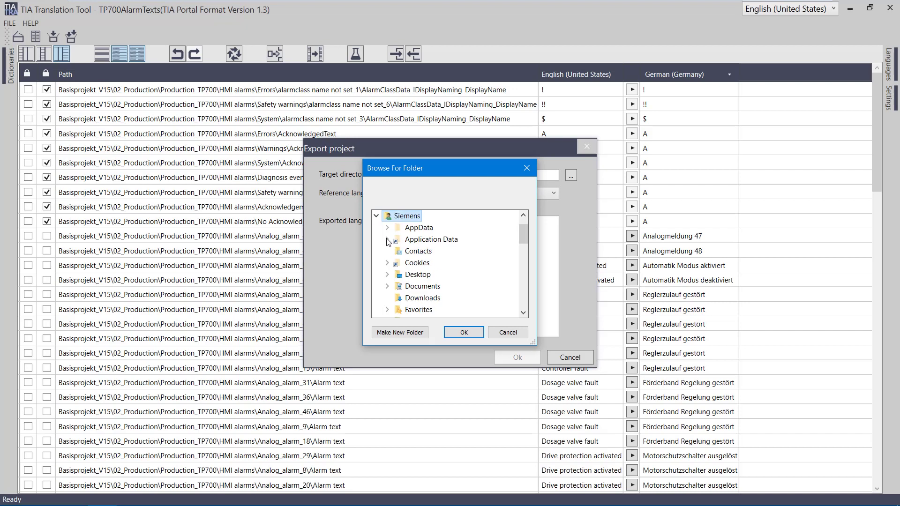
double_click(420, 286)
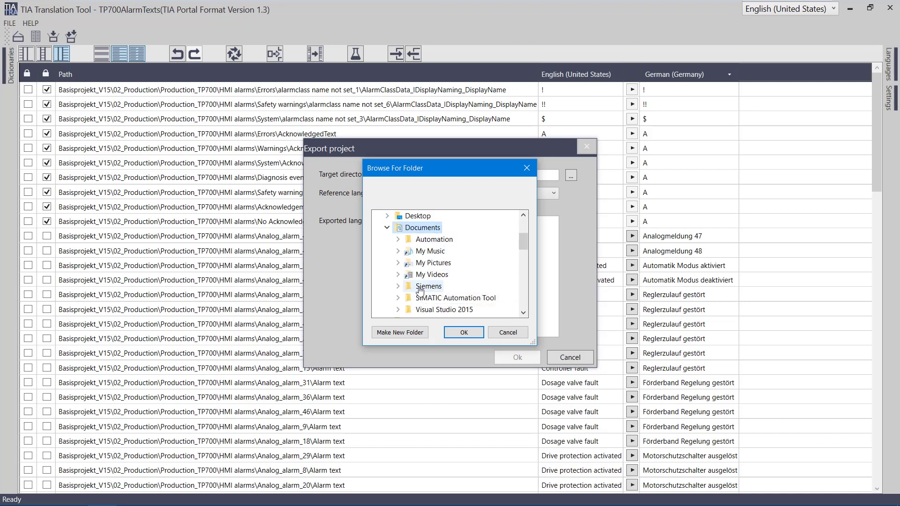
double_click(422, 240)
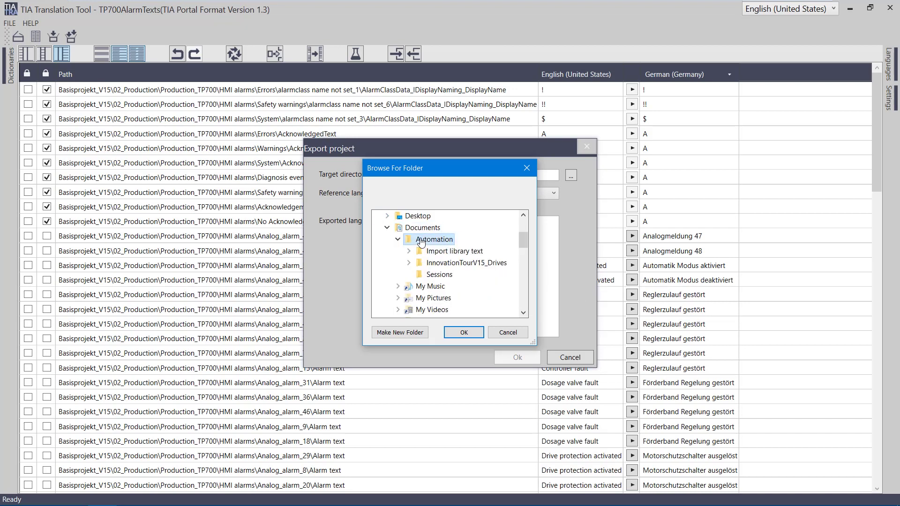
click(464, 332)
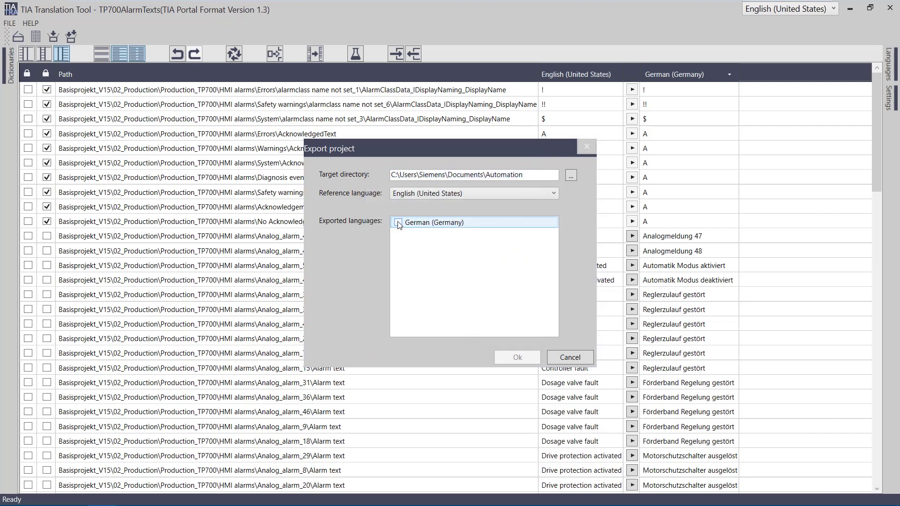
click(398, 223)
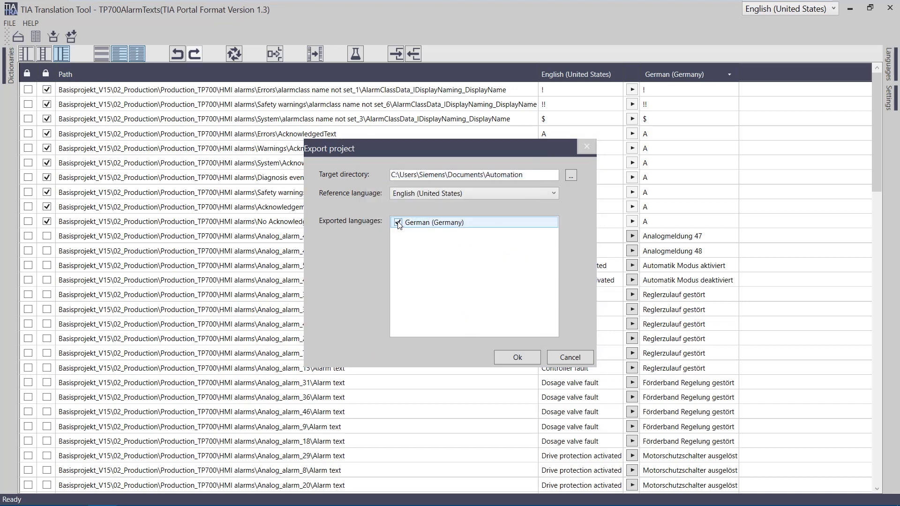
click(531, 360)
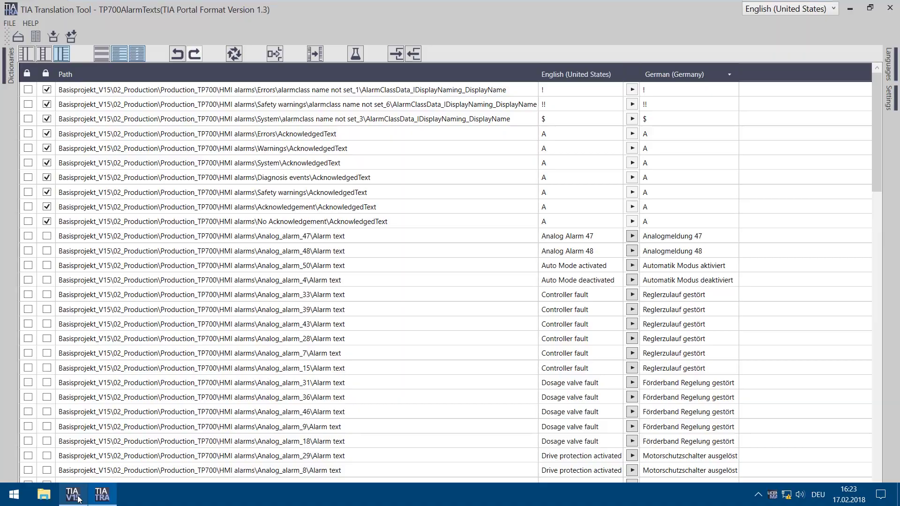
- Import TP700AlarmTexts (EN-US)-(DE-DE).xlsx into TIA Portal project texts, then open the TP700 HMI alarms
click(74, 495)
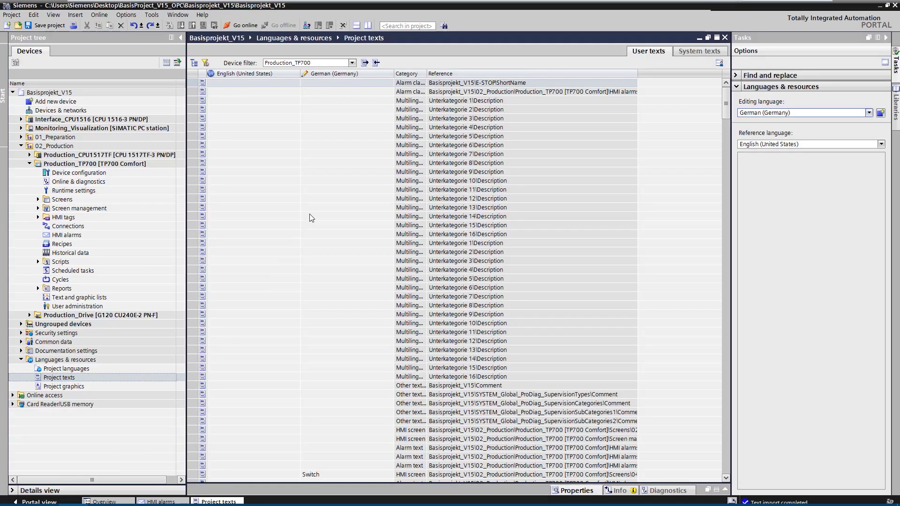
click(376, 63)
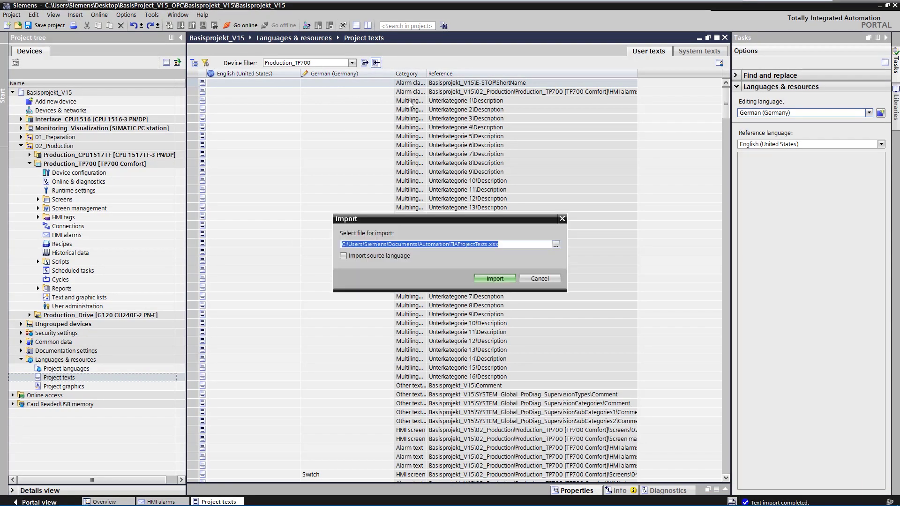
click(556, 244)
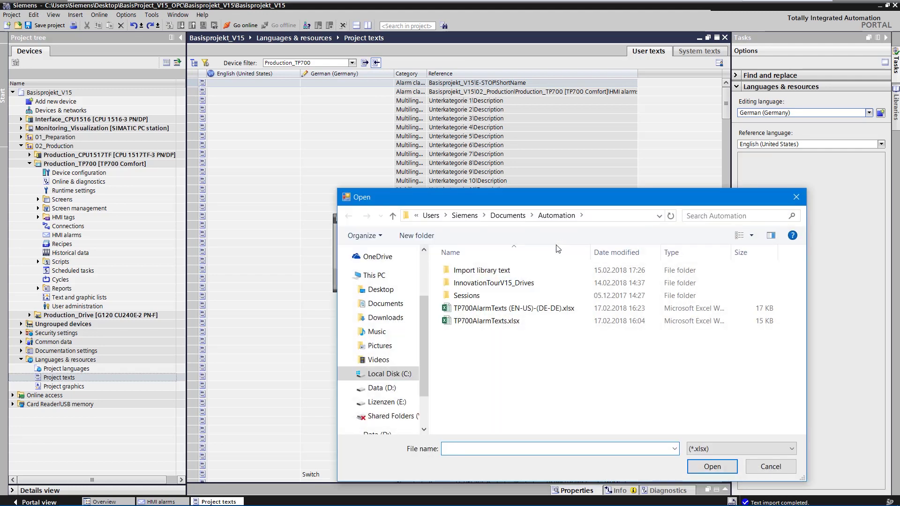
click(494, 309)
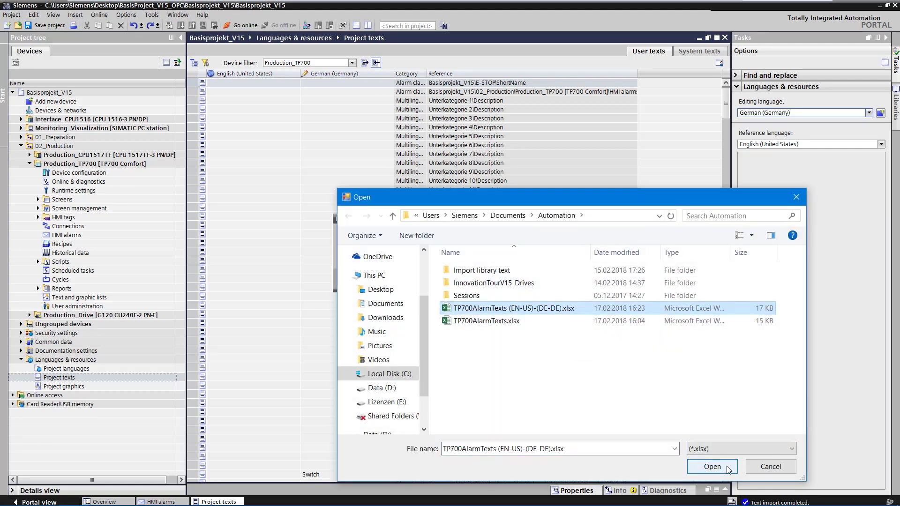
click(713, 467)
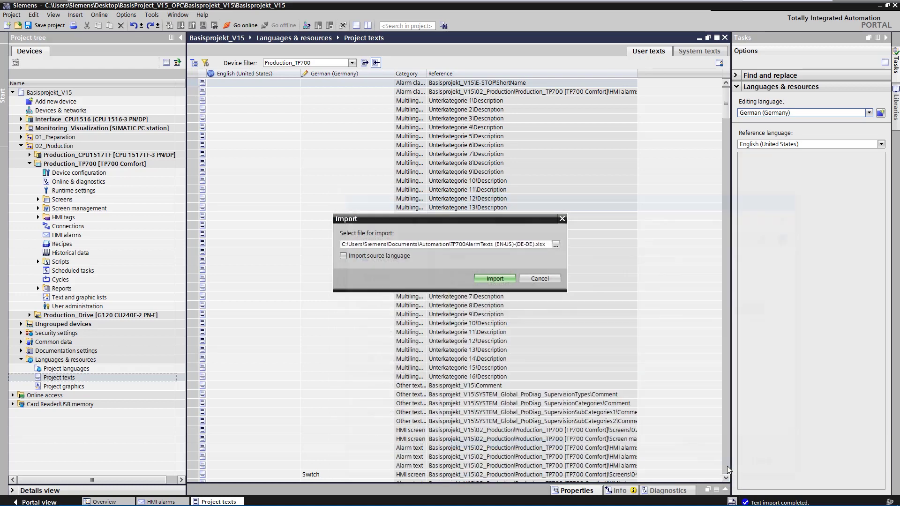
click(506, 280)
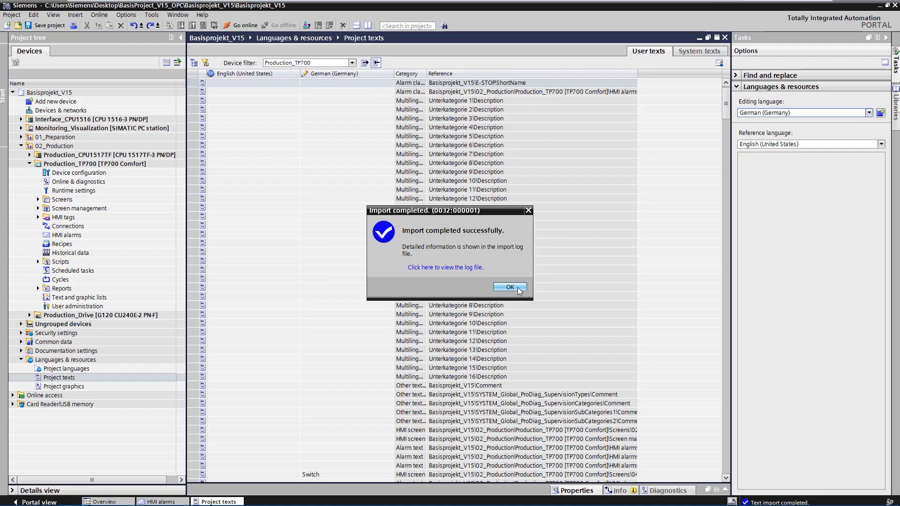
click(510, 287)
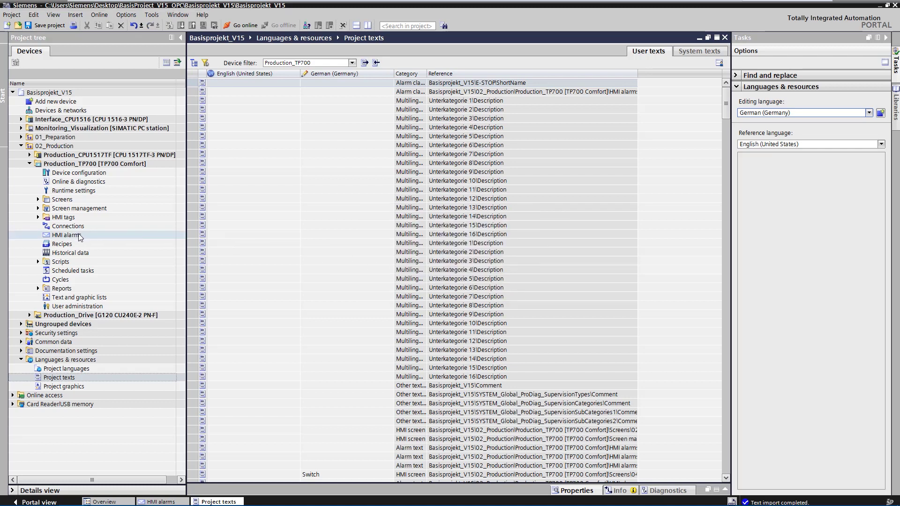
click(70, 238)
double_click(70, 238)
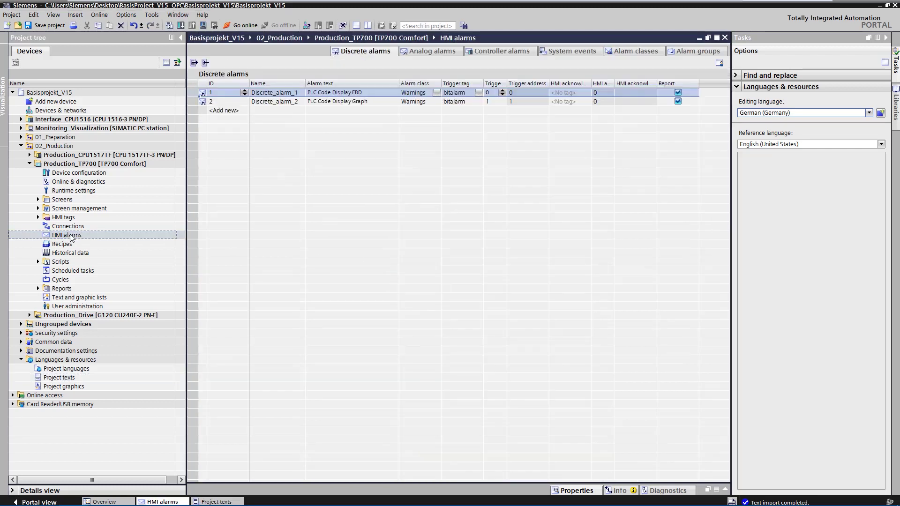